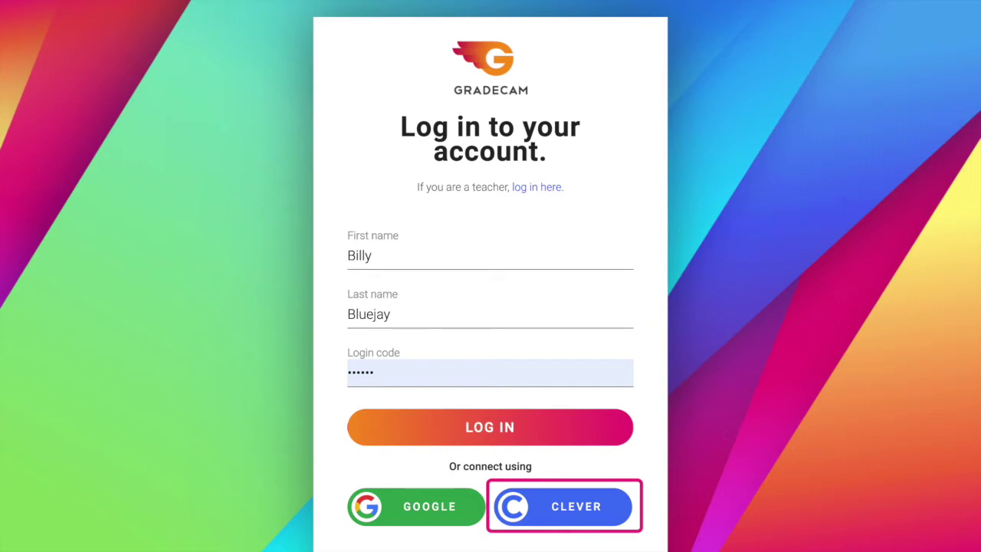
Log in to the student account and look through the Due Soon and Recently Turned In assignment lists
click(599, 436)
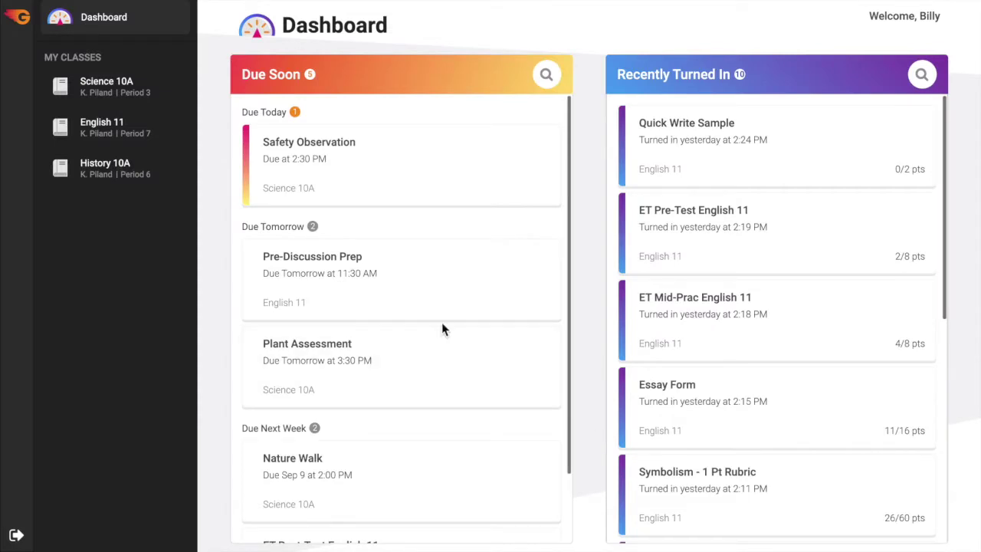
scroll(442, 328, down, 1)
scroll(442, 328, up, 1)
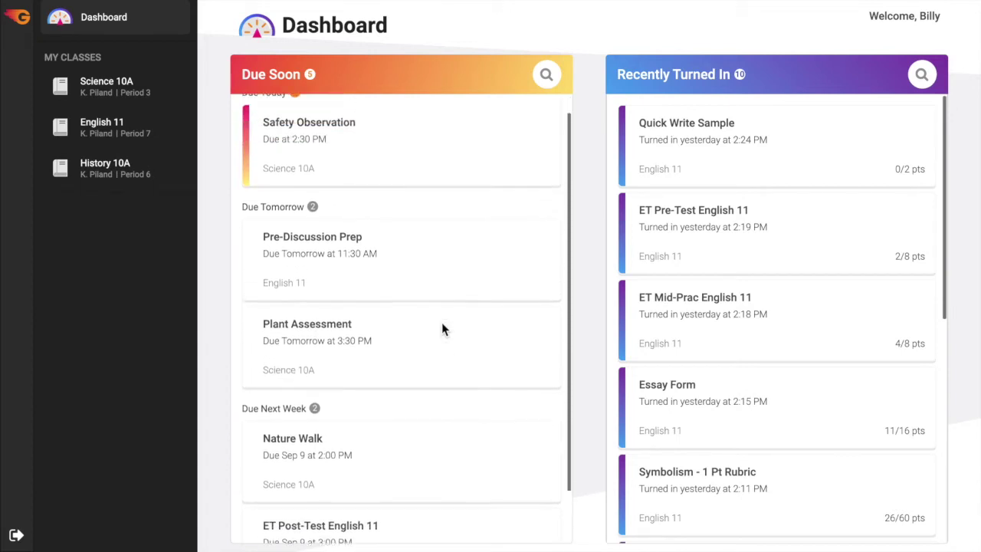
scroll(779, 341, down, 5)
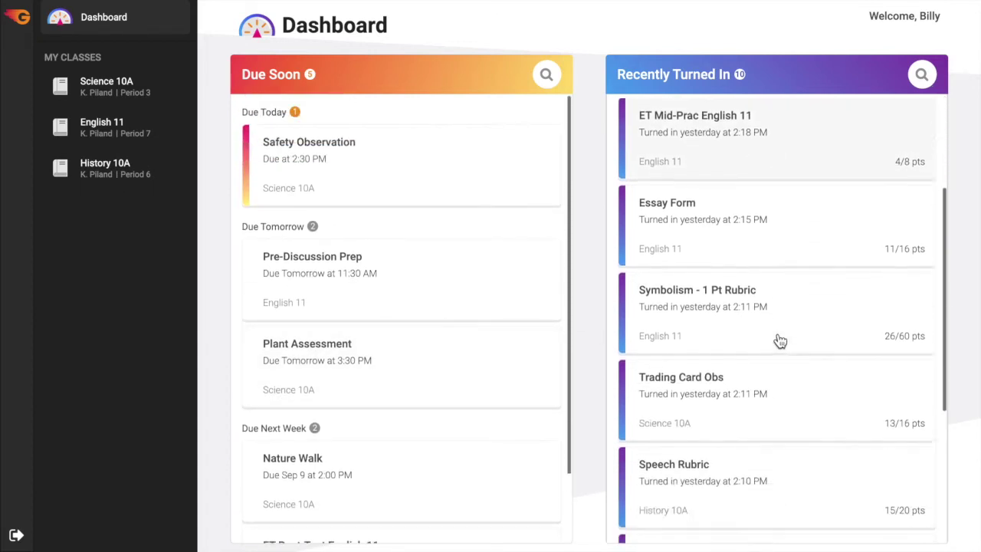
scroll(780, 341, up, 5)
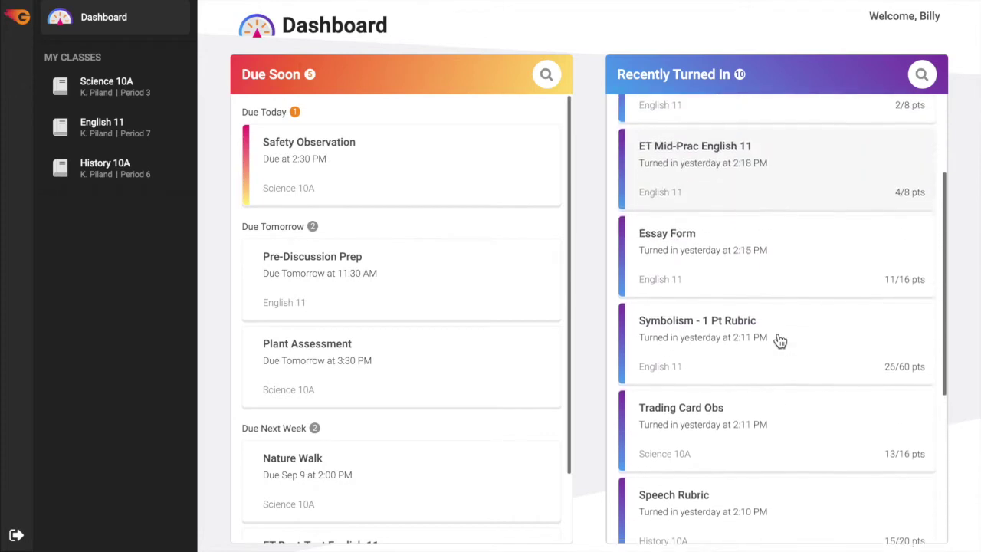
Search the Due Soon assignments for "nat" and clear the search
click(546, 75)
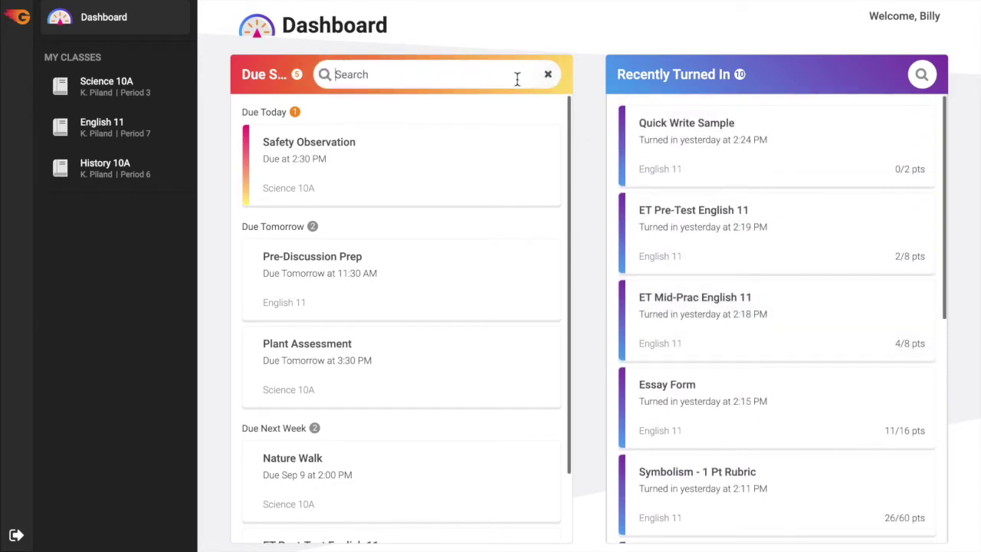
text(nat)
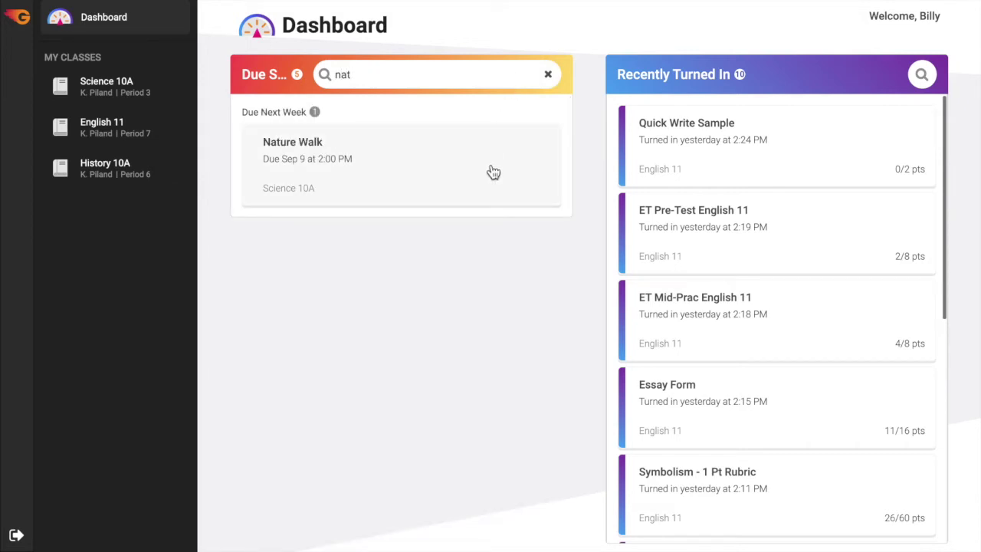
click(548, 74)
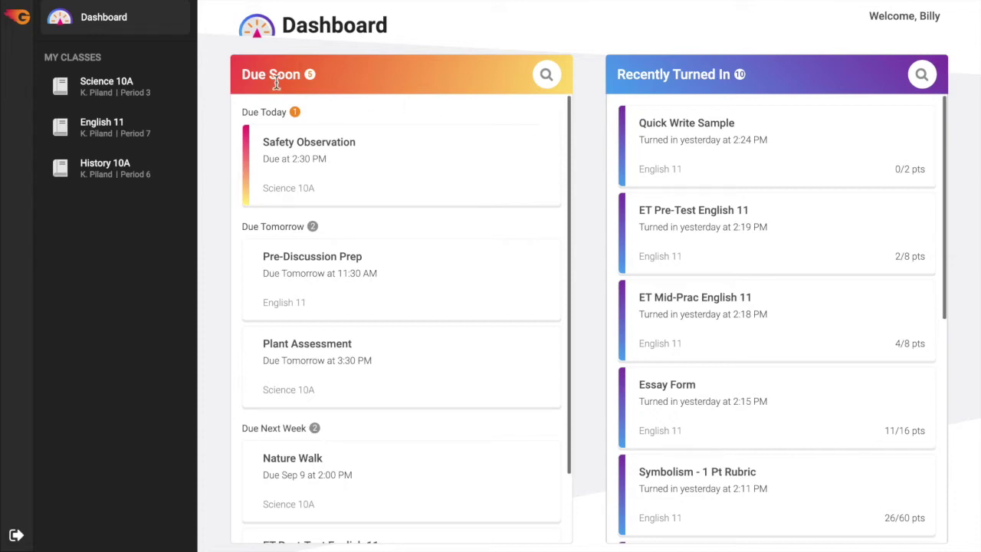
View the available assignments of Science 10A, English 11 and History 10A in turn, and return to the Dashboard
click(139, 90)
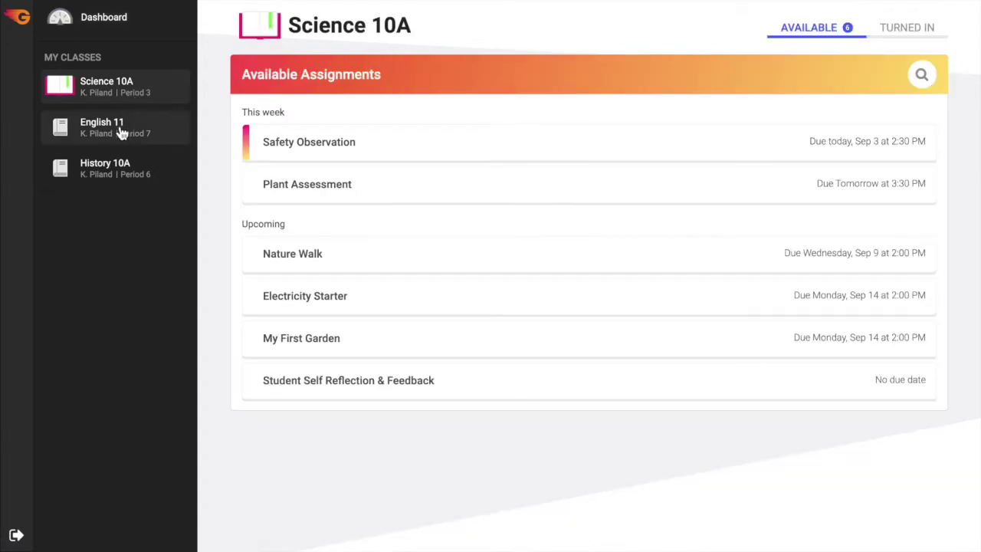
click(121, 133)
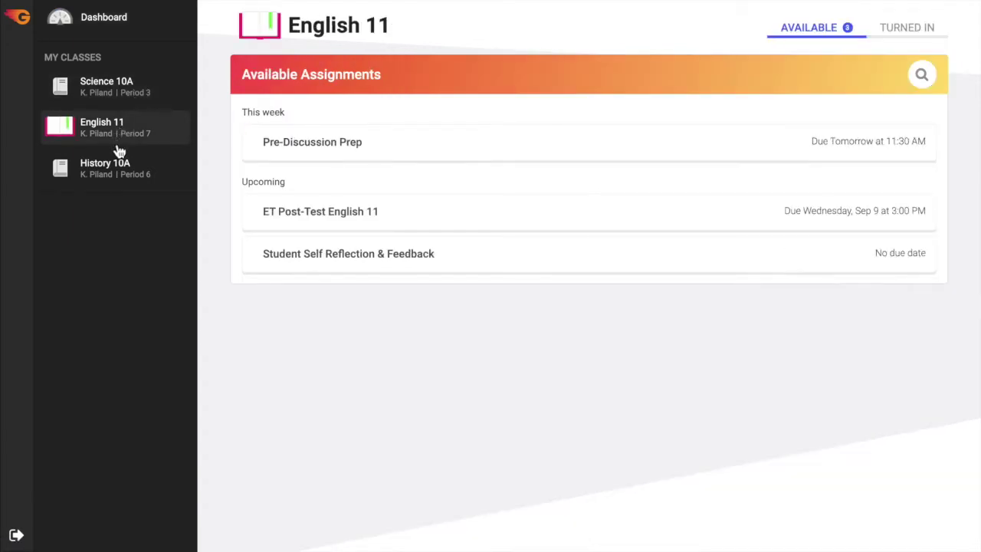
click(113, 172)
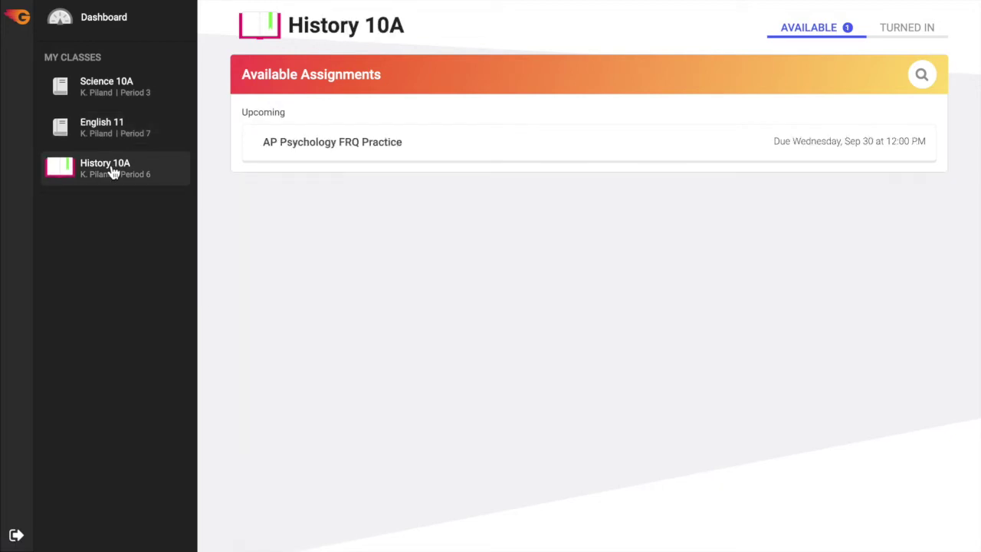
click(106, 29)
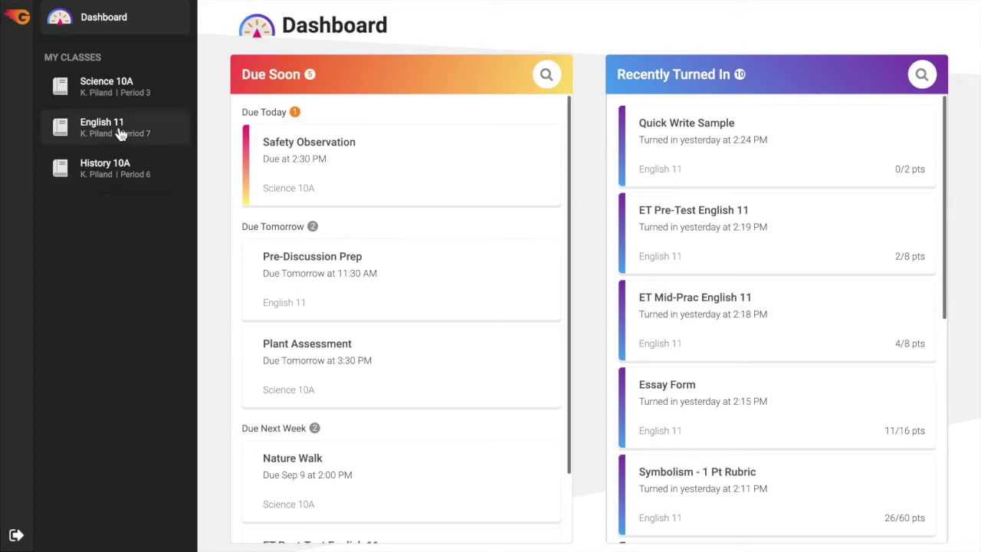
Search the available assignments of the Science 10A class for "ref" and clear the search
click(119, 102)
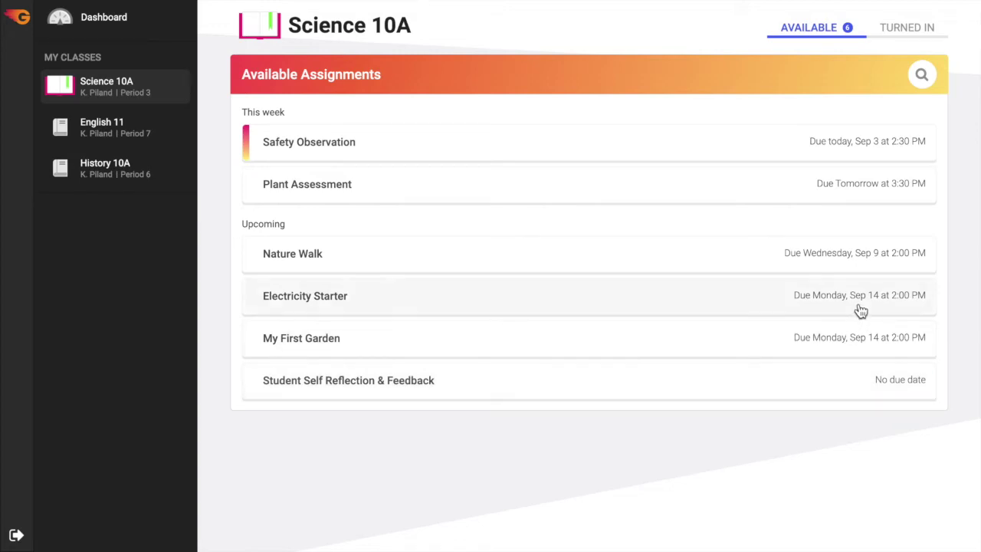
click(920, 76)
text(r)
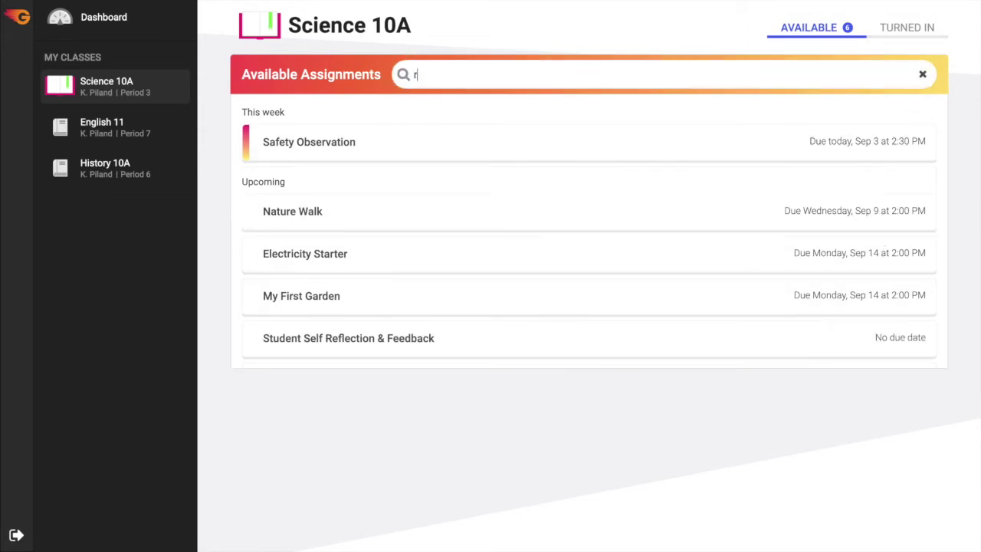
text(ef)
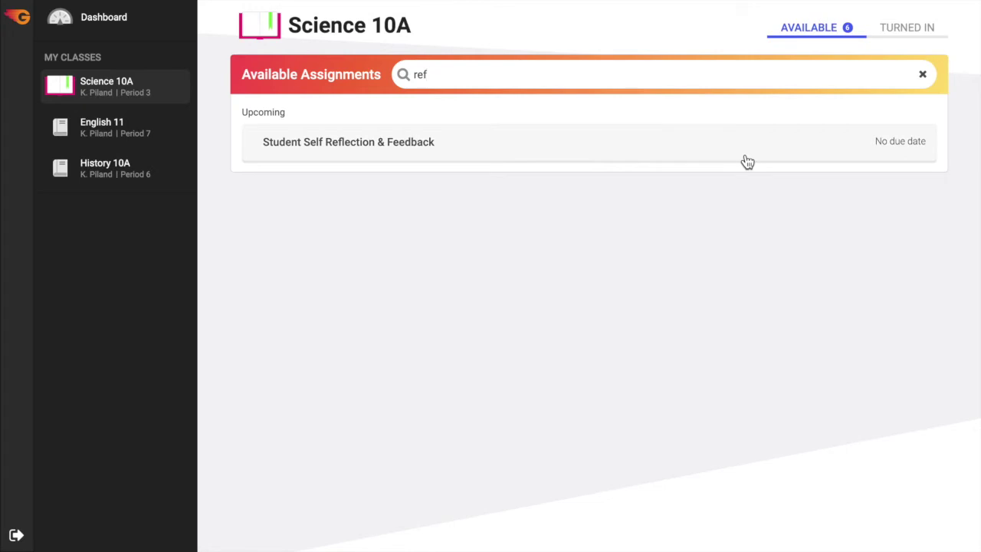
click(923, 74)
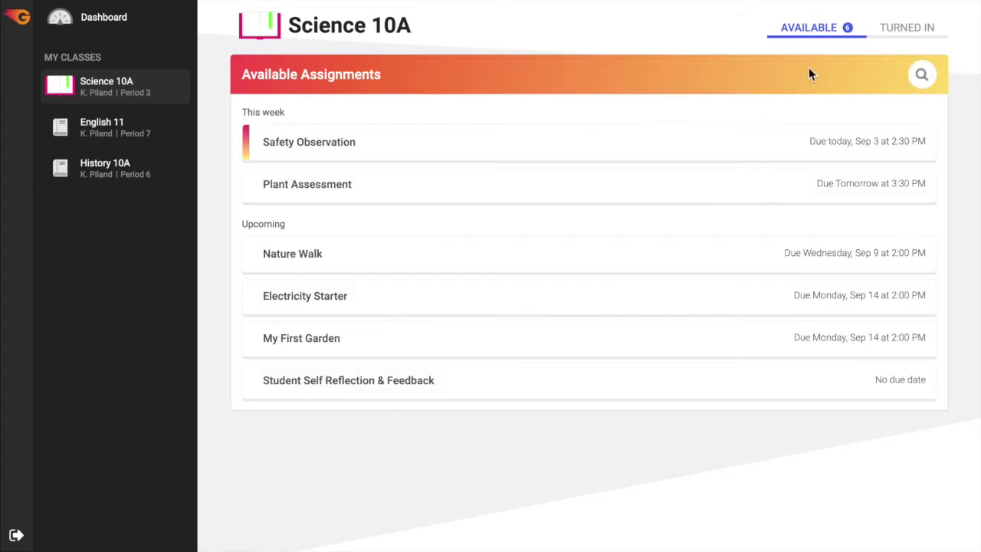
Inspect the individual assignment scores on the Performance graph of Science 10A's turned-in work, and return to the available assignments
click(903, 30)
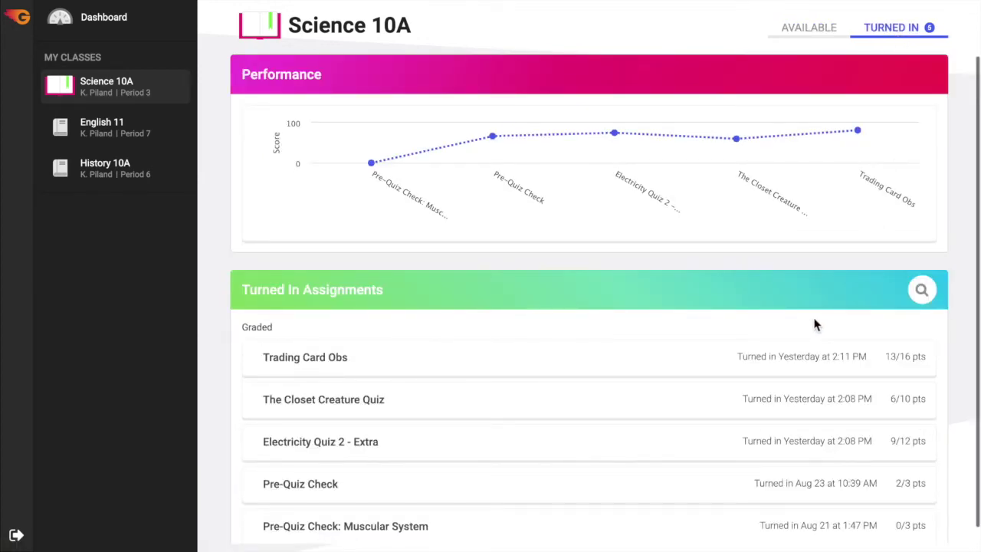
scroll(815, 325, down, 1)
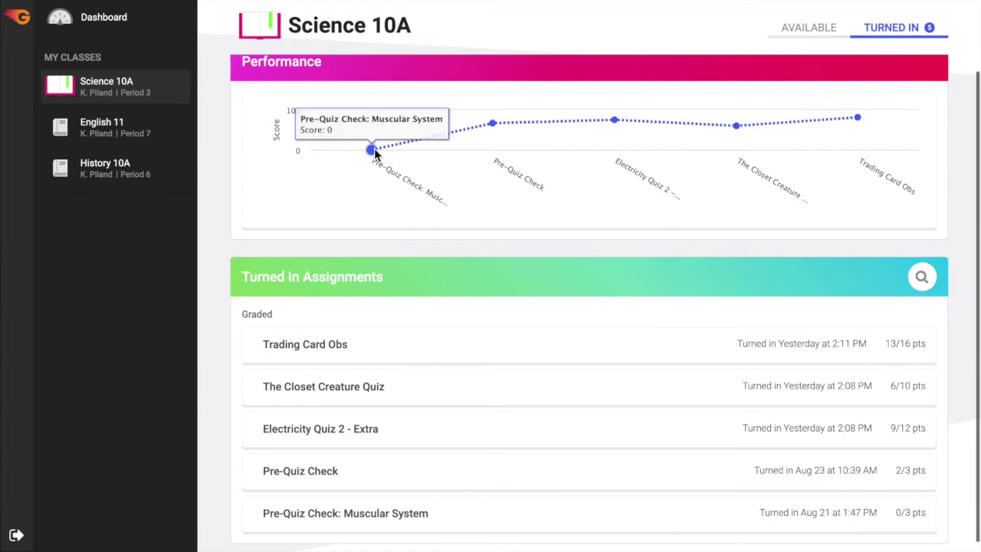
mouse_move(492, 123)
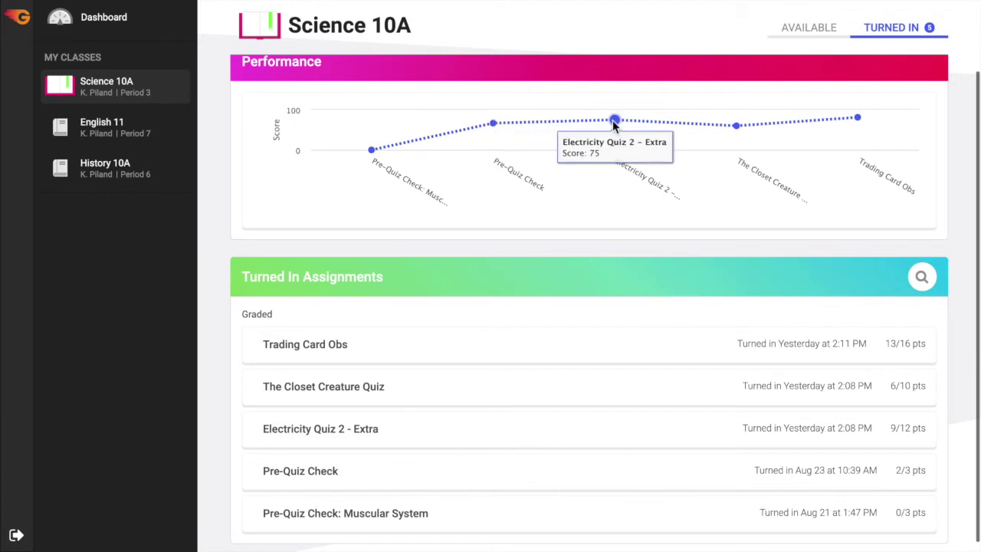
mouse_move(736, 129)
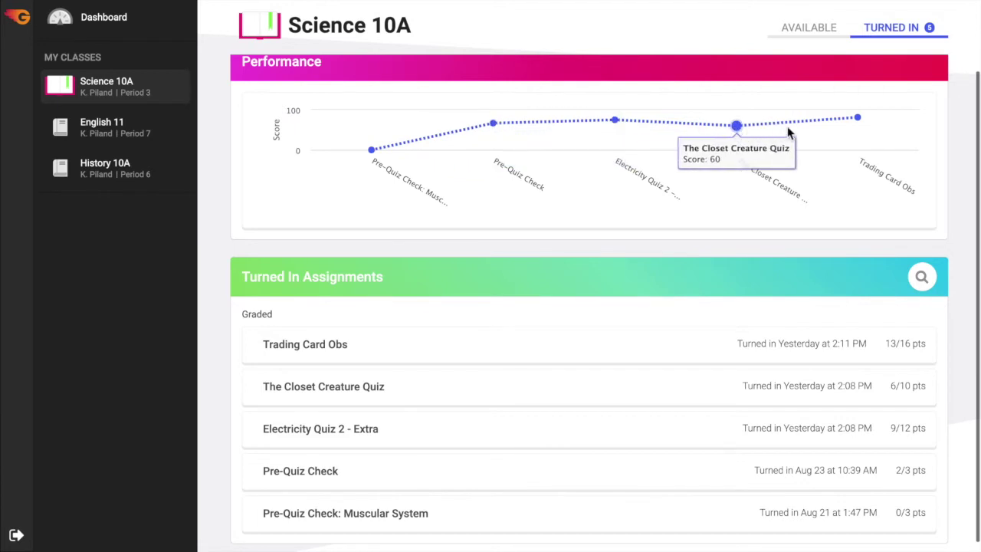
mouse_move(857, 119)
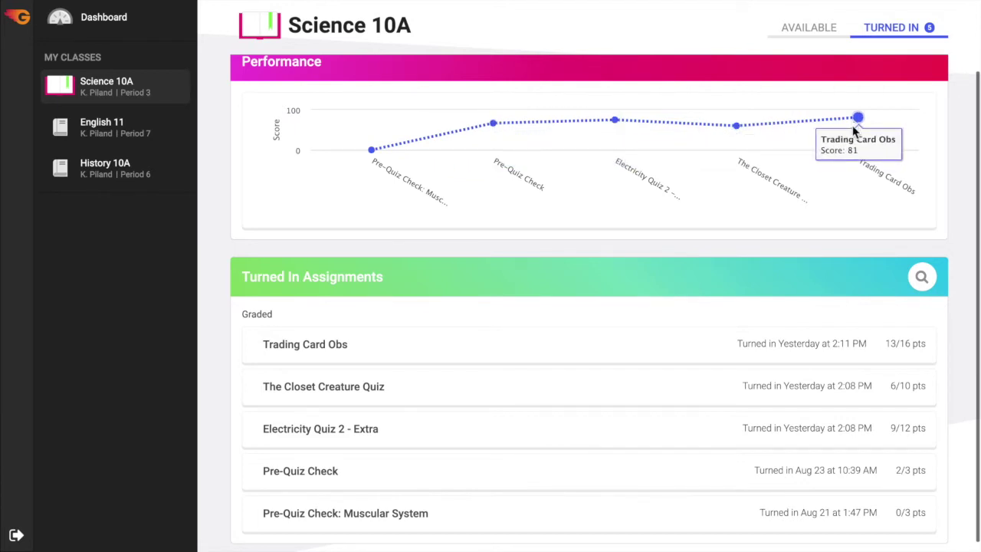
scroll(805, 256, up, 1)
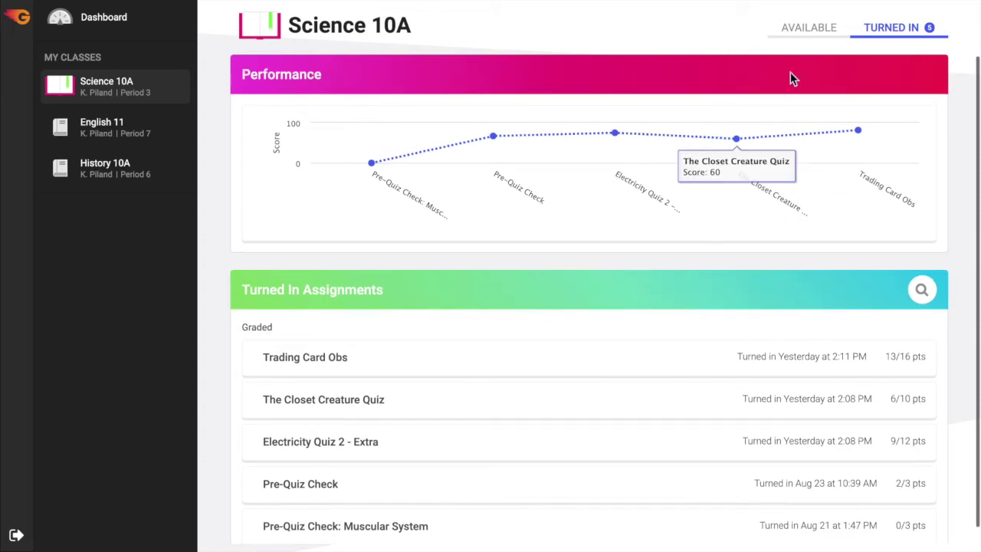
click(791, 35)
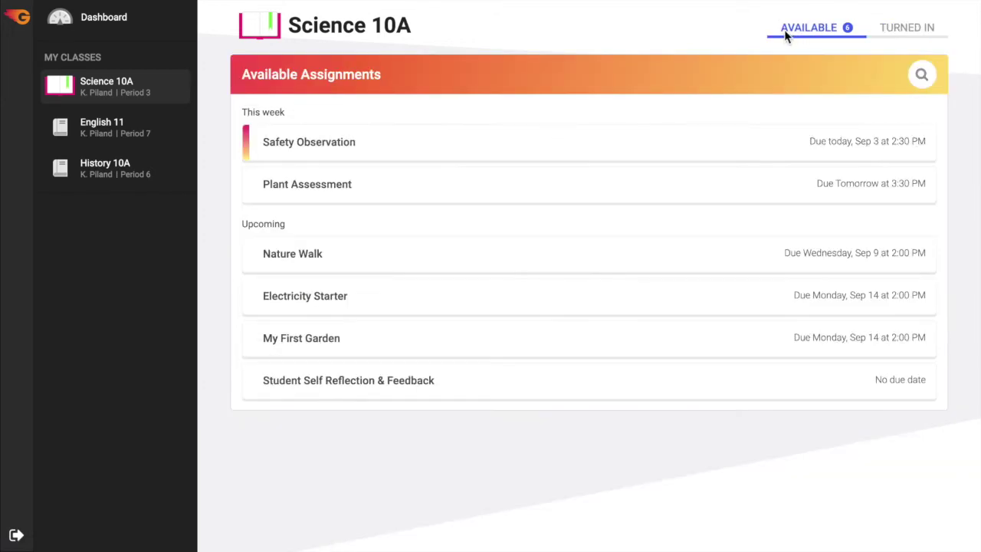
Open the Plant Assessment from the Dashboard's Due Soon list and start the assignment
click(146, 28)
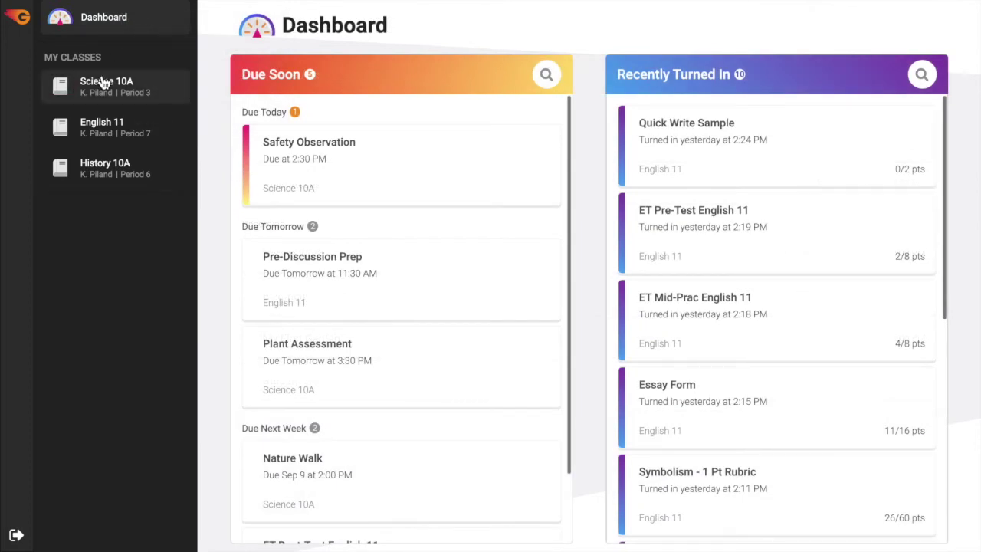
click(413, 372)
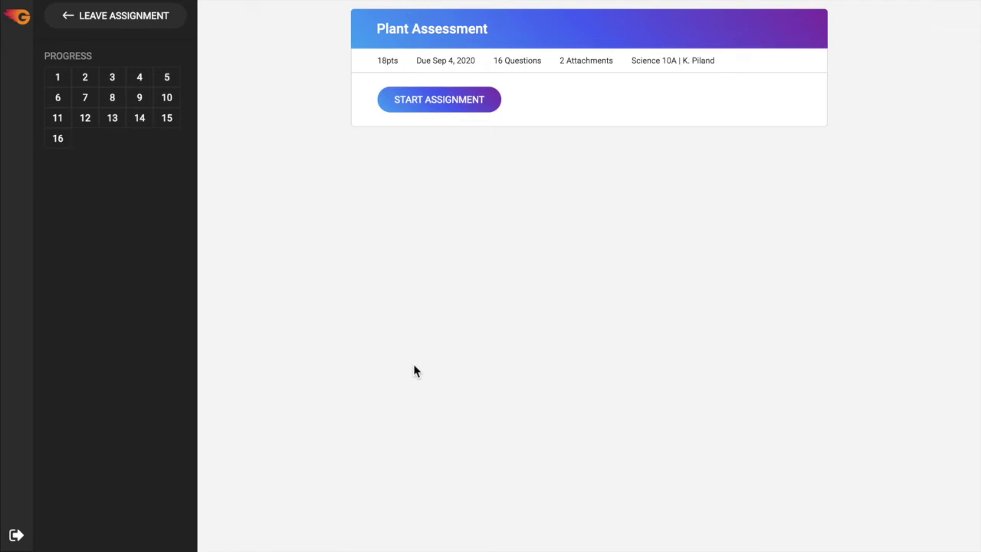
click(451, 108)
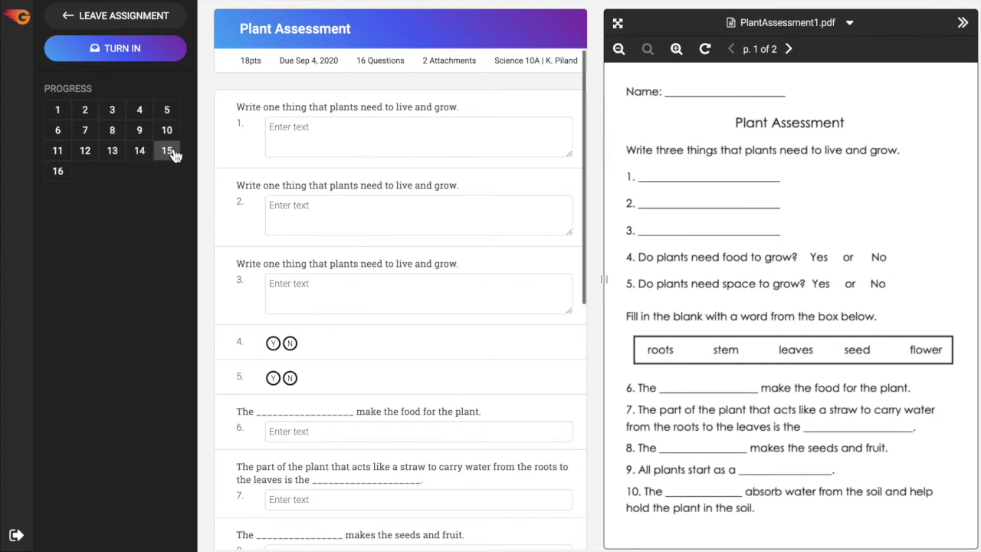
Answer questions 1 to 3 with "Air", "Water" and "Soil", and mark Y for questions 4 and 5
click(322, 139)
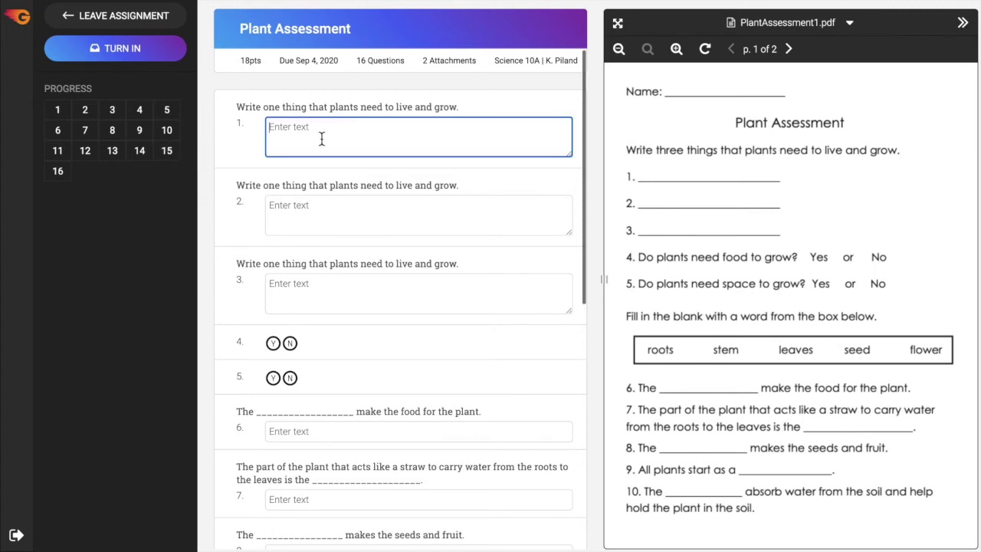
text(Air)
key(Tab)
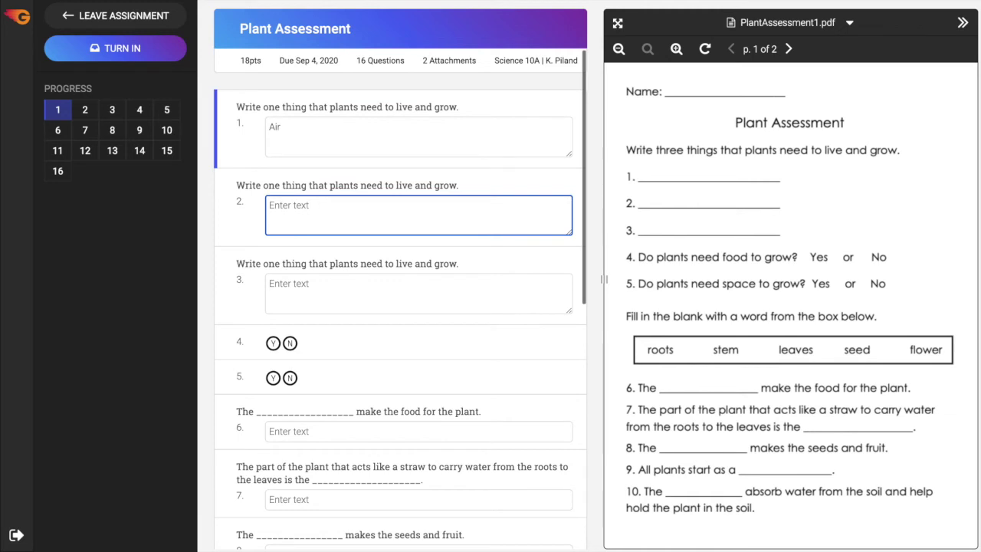
text(Water)
key(Tab)
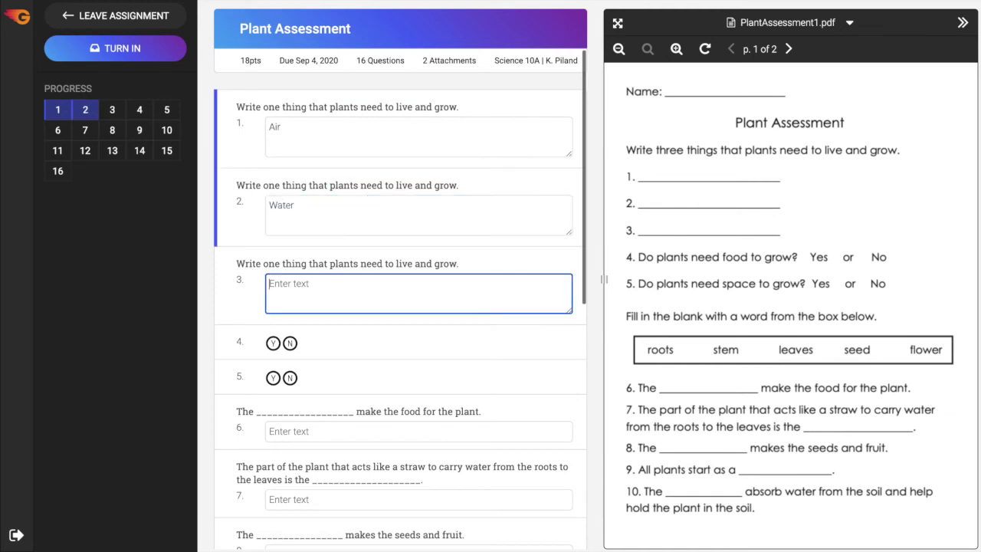
text(Soil)
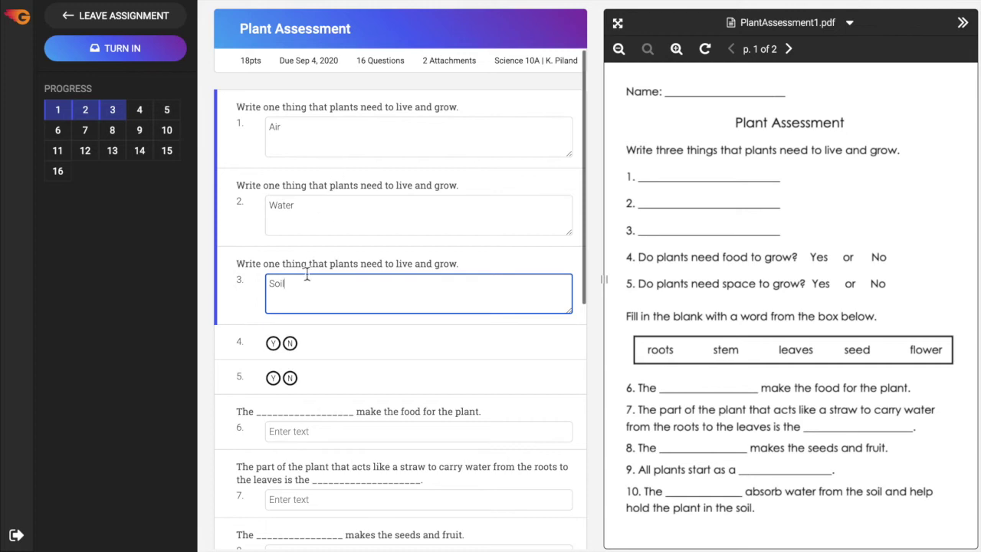
click(273, 344)
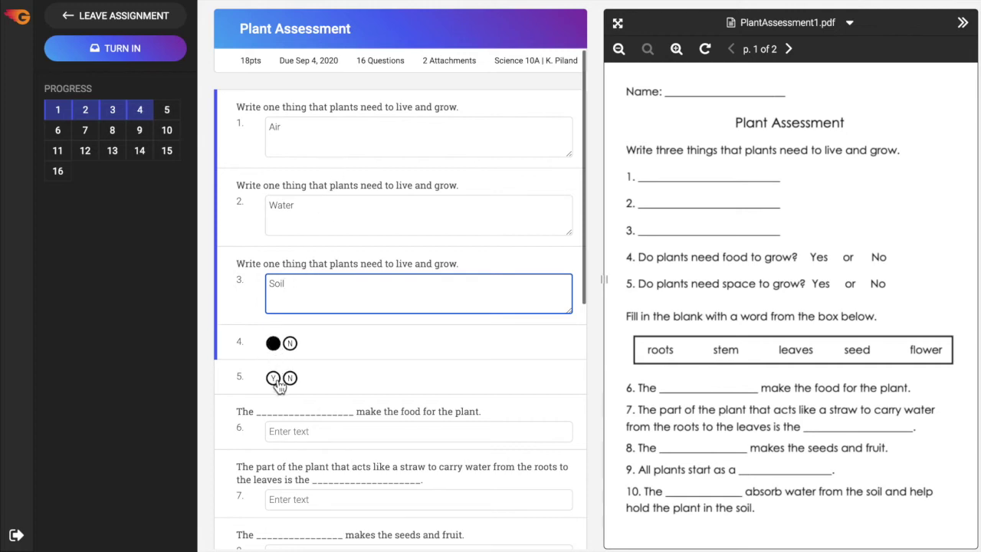
click(273, 377)
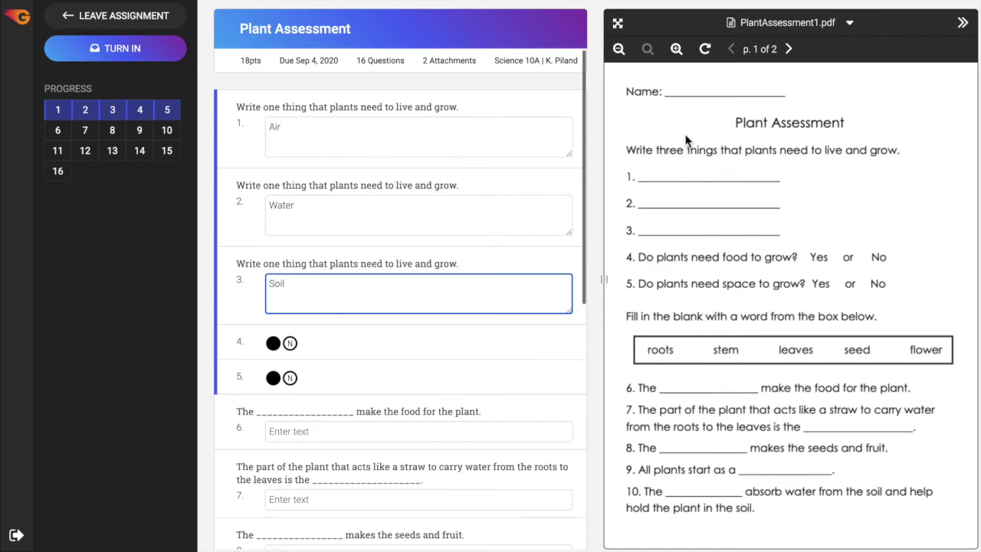
Enlarge the attached PlantAssessment1.pdf by two zoom levels and look over its first page
click(677, 49)
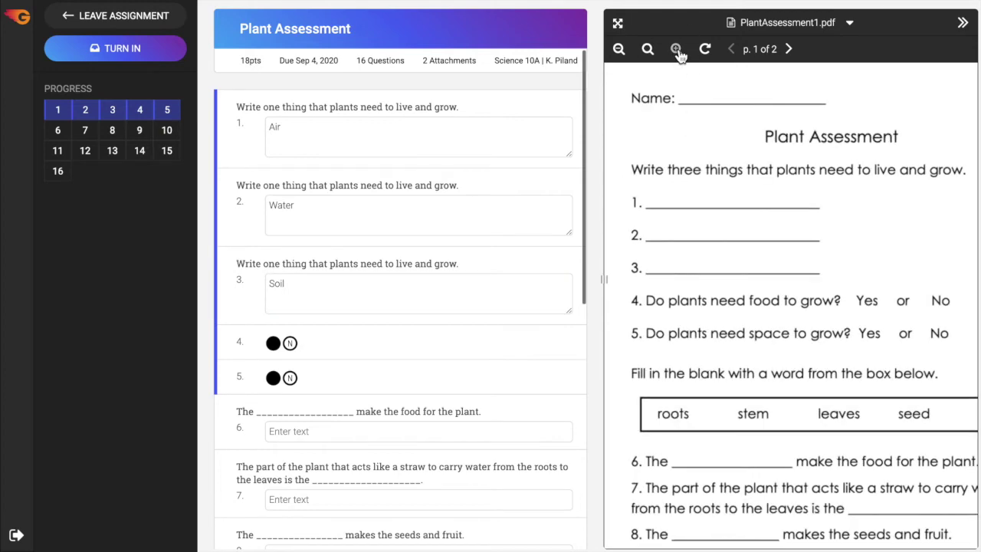
click(676, 49)
scroll(764, 304, down, 2)
scroll(764, 304, right, 2)
scroll(766, 305, left, 2)
scroll(766, 305, up, 2)
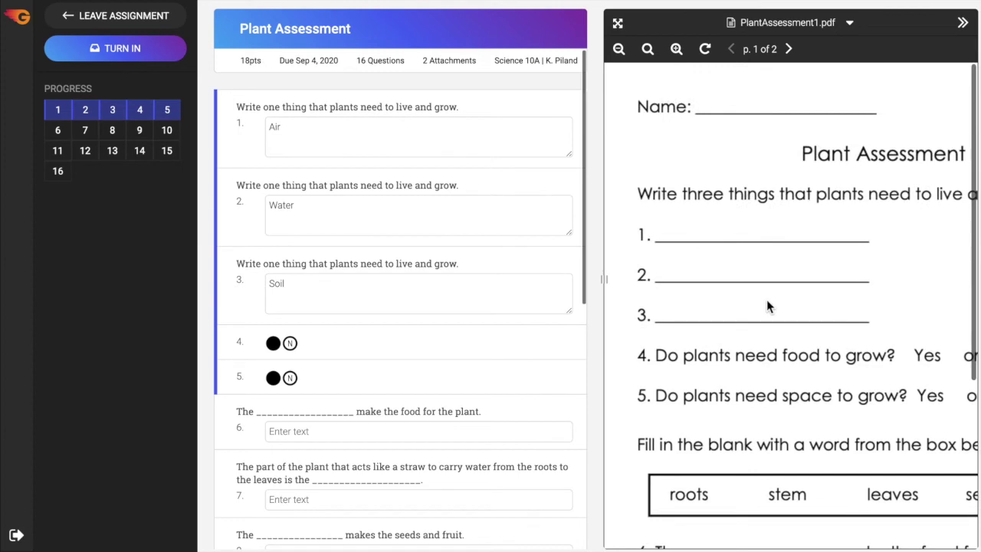
Go to page 2 of PlantAssessment1.pdf and examine the plant labelling diagram for questions 11-15
click(789, 49)
scroll(820, 146, down, 2)
scroll(820, 146, right, 2)
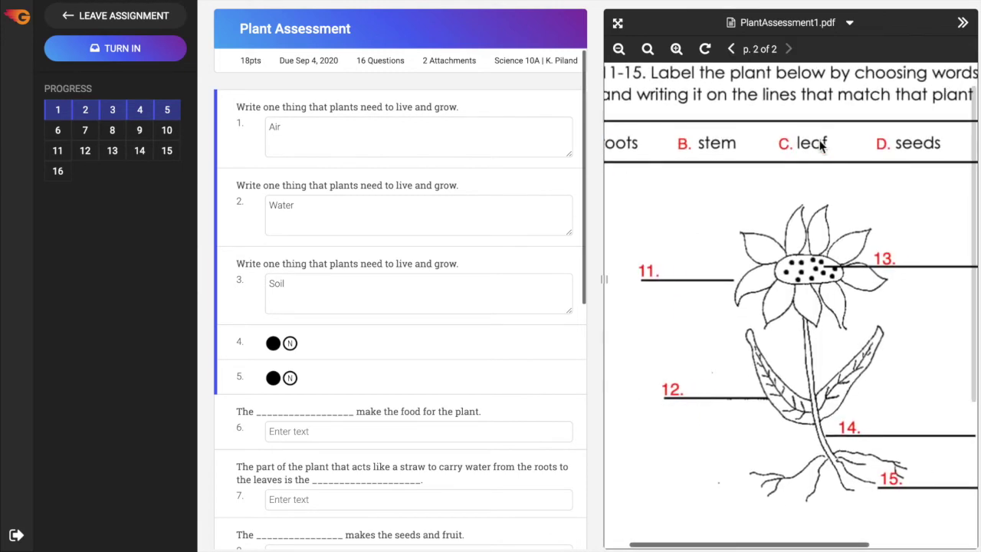
scroll(820, 145, left, 2)
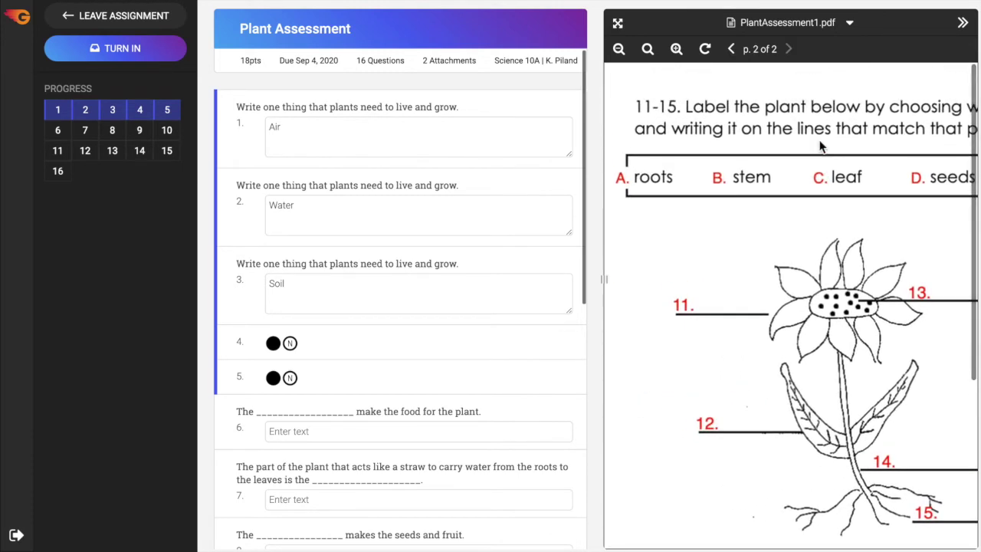
Show page 1 of PlantAssessment1.pdf at its default zoom, expanded to full width, and restore the split view with the questions
click(648, 49)
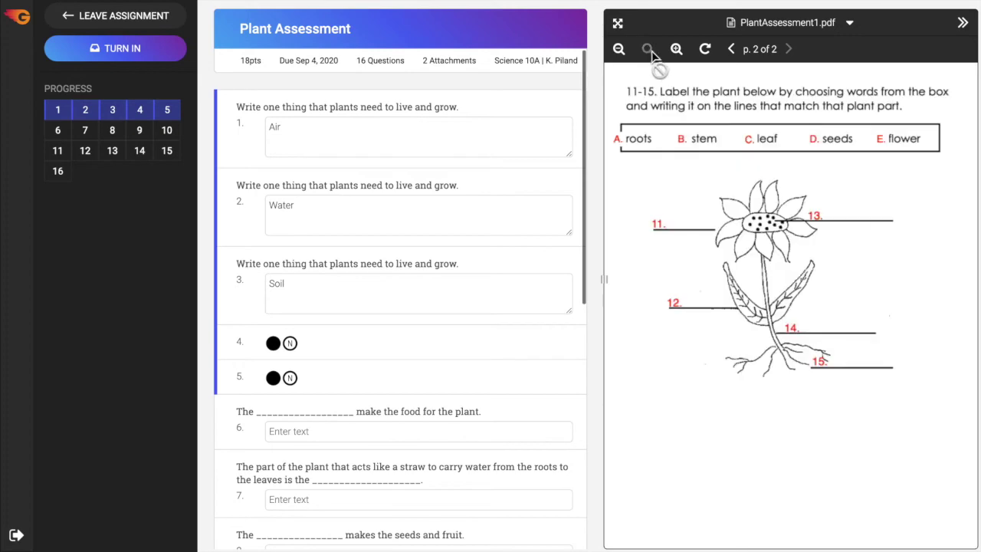
click(731, 49)
click(618, 23)
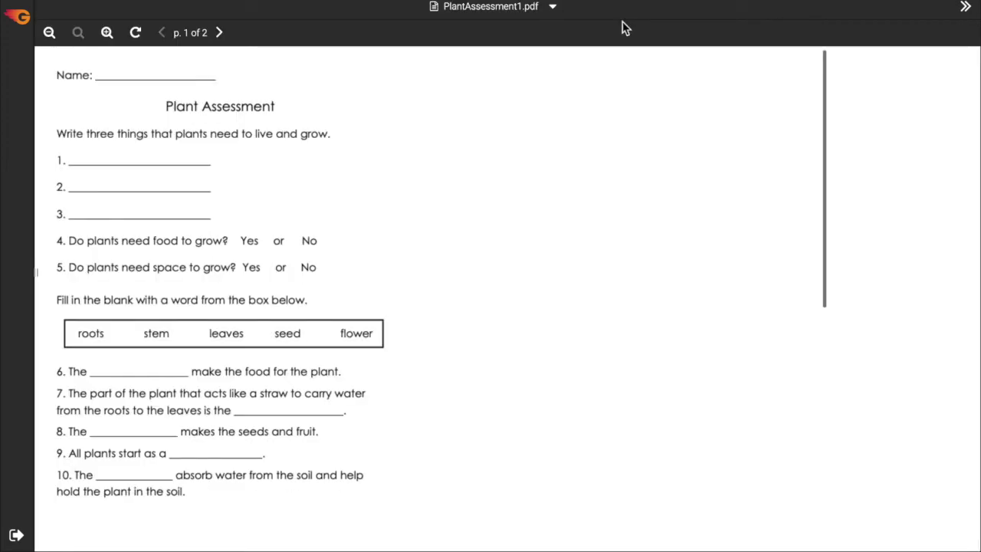
click(963, 9)
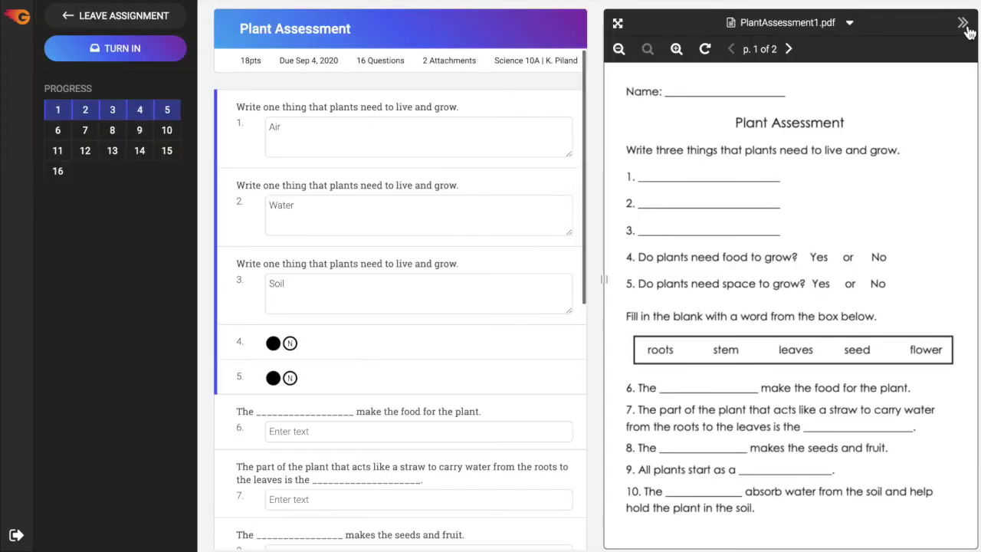
Collapse and reopen the attachment viewer, and widen the question area with the PDF enlarged by one zoom level
click(964, 26)
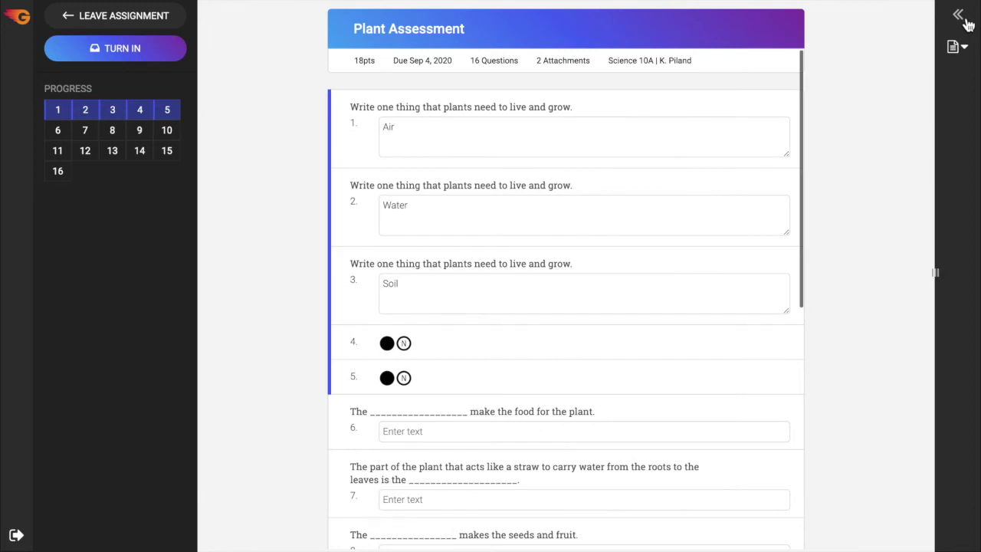
click(967, 24)
drag(605, 281, 682, 280)
click(756, 50)
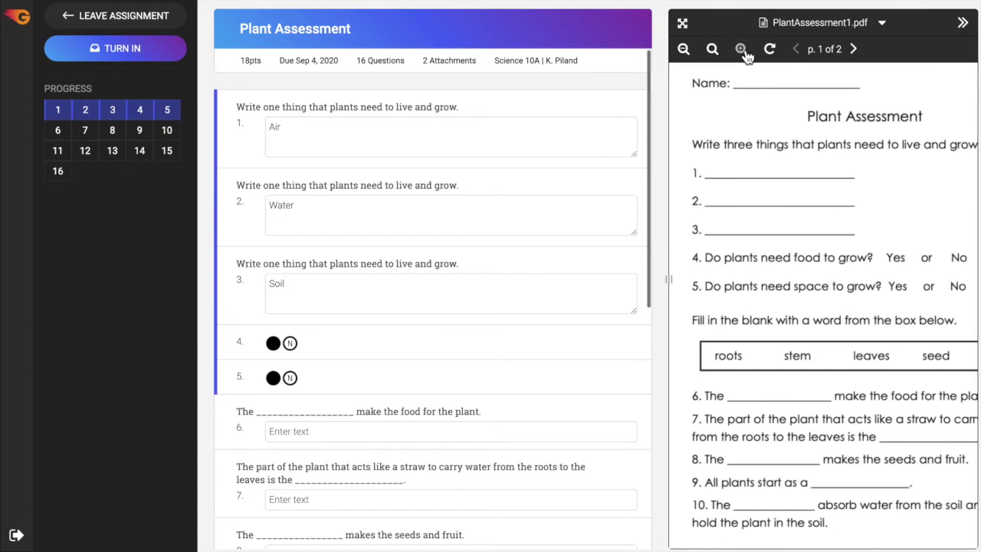
View the enlarged flower diagram in the photosynthesis.pdf attachment and switch back to PlantAssessment1.pdf
click(818, 24)
click(834, 76)
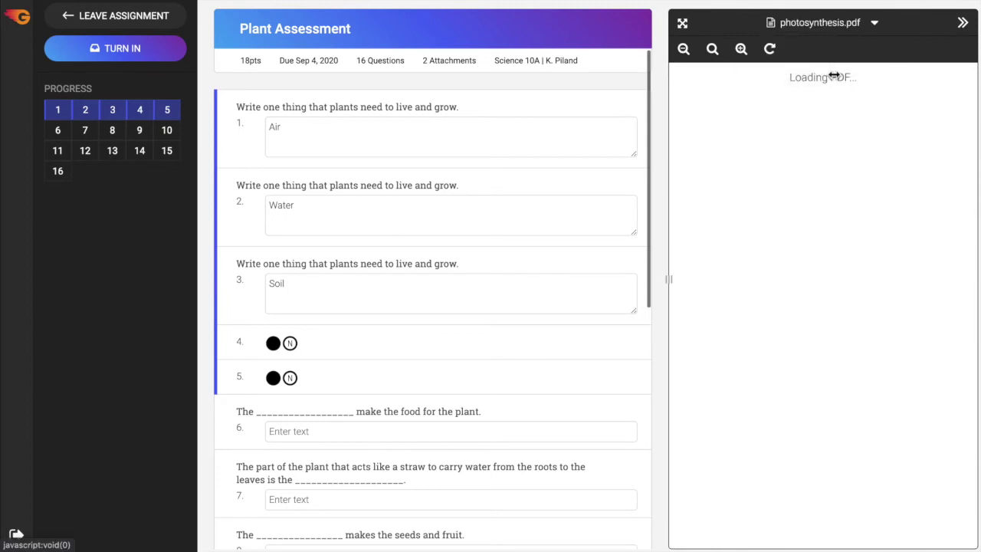
click(742, 49)
scroll(764, 214, right, 3)
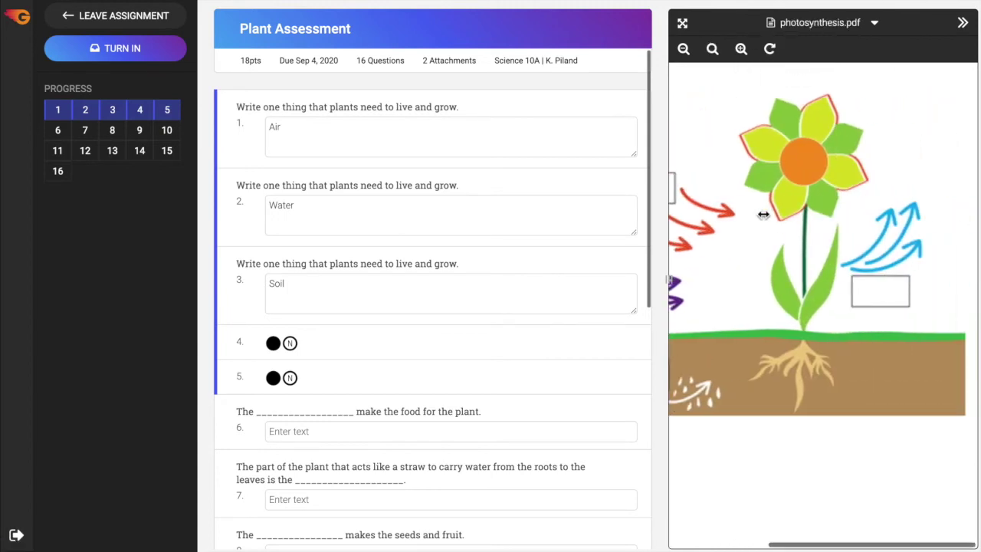
click(801, 23)
click(790, 46)
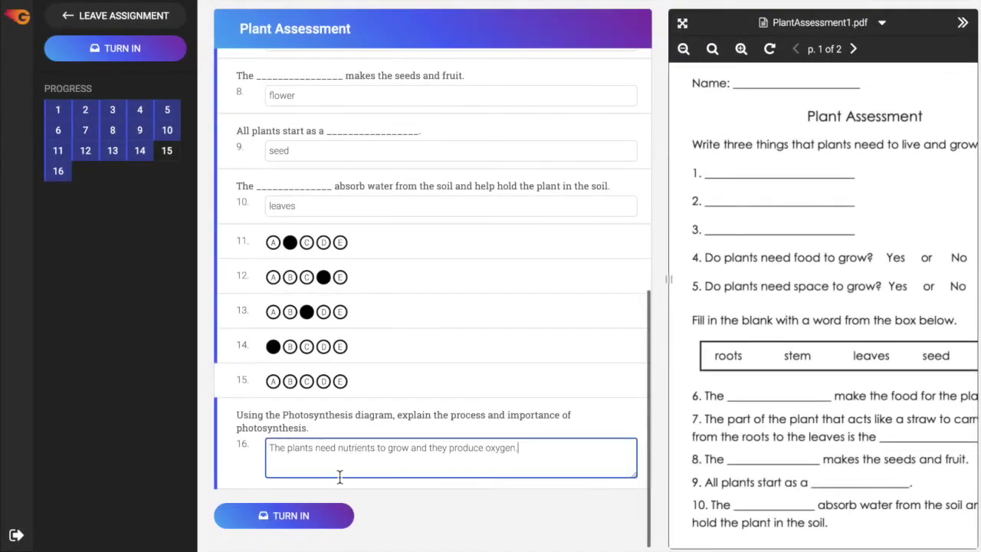
Check the Plant Assessment for unanswered questions, answer question 15 with A, and turn in the assignment
click(295, 518)
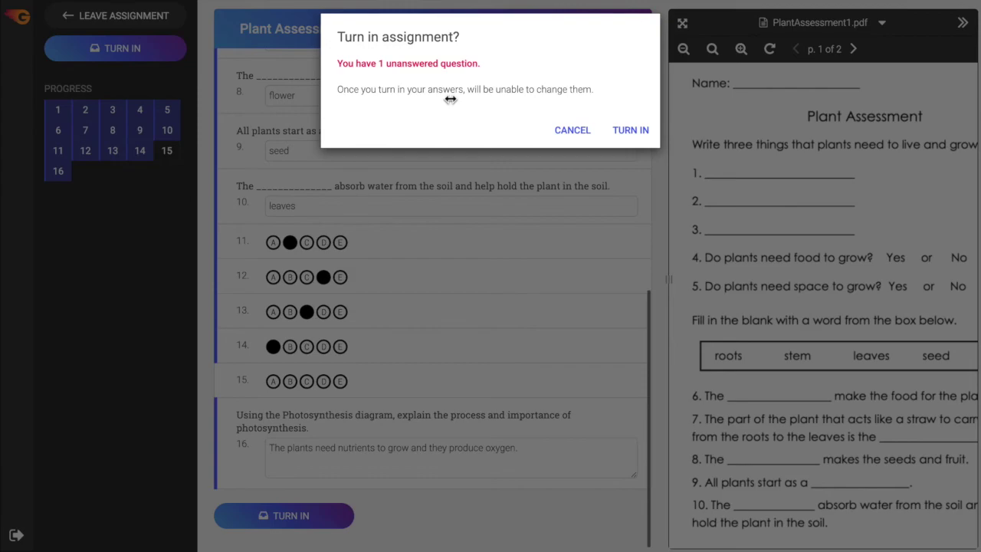
click(573, 132)
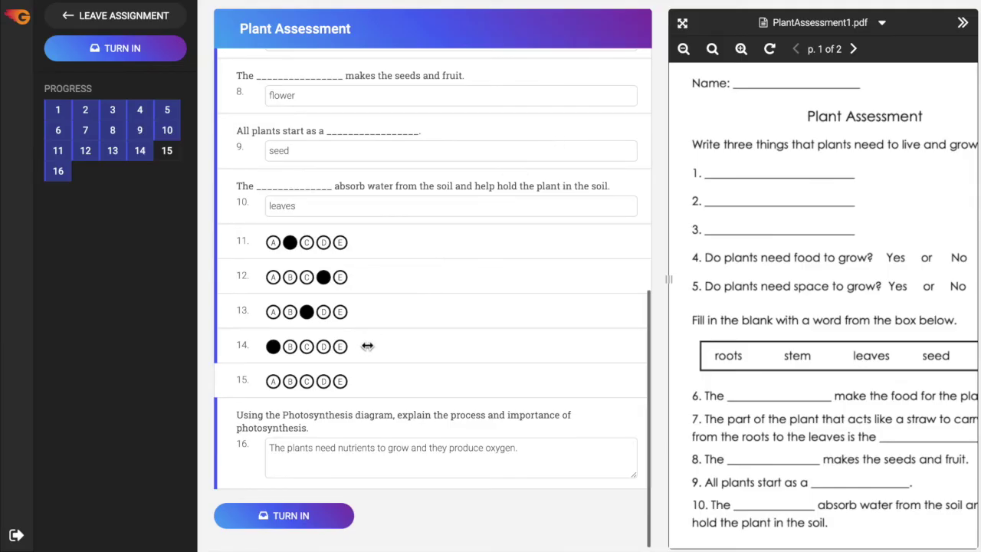
click(274, 382)
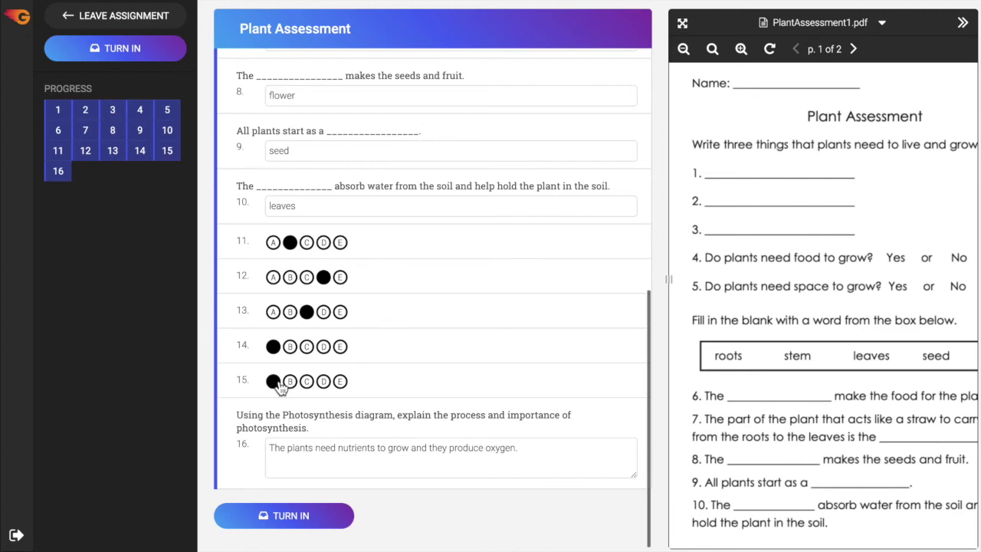
click(294, 520)
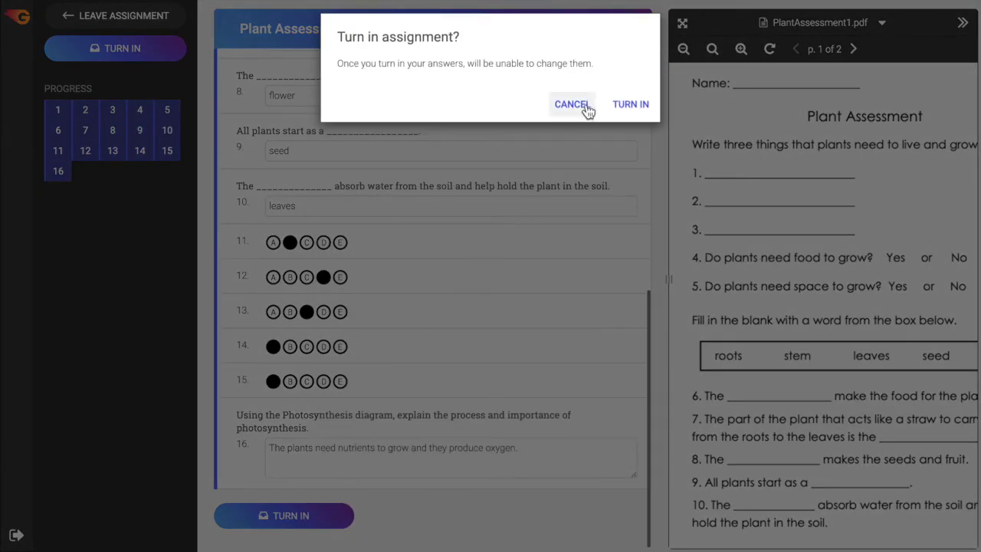
click(633, 106)
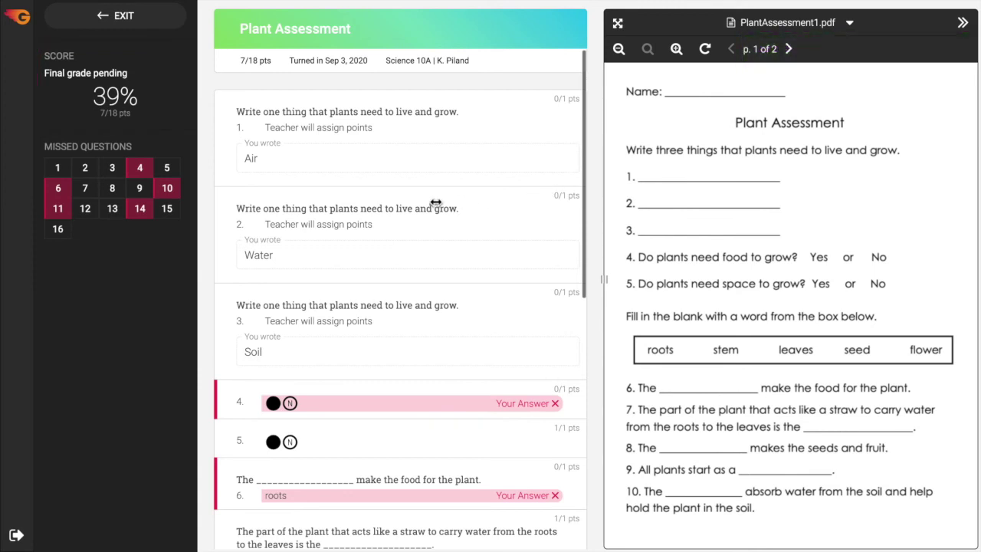
Review missed questions 4, 6 and 14 in the scored Plant Assessment and exit to the Dashboard
click(139, 167)
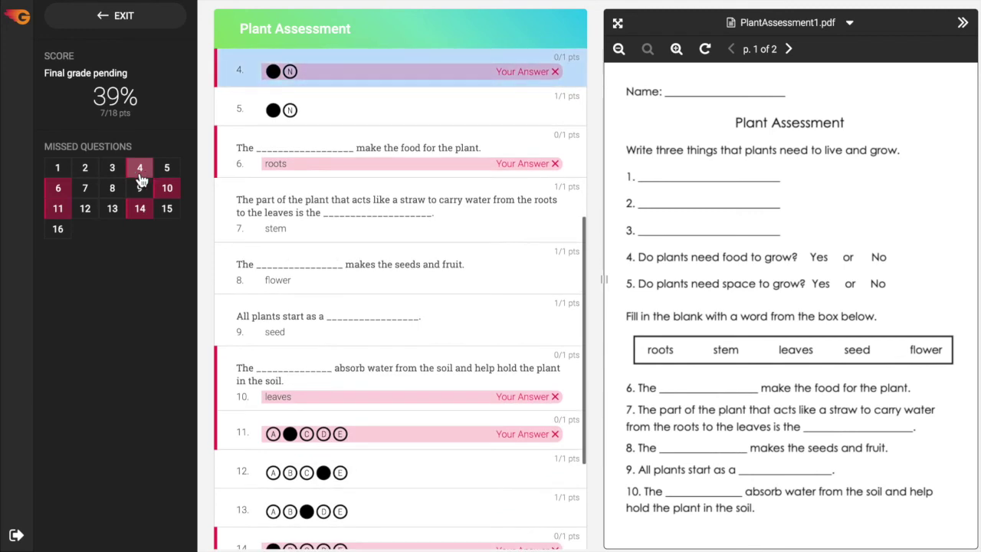
click(63, 192)
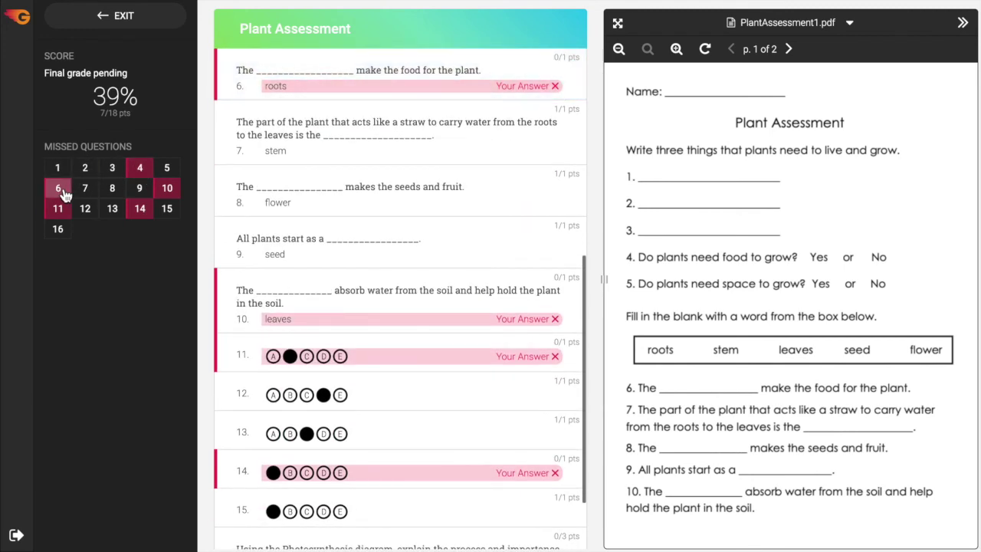
click(140, 211)
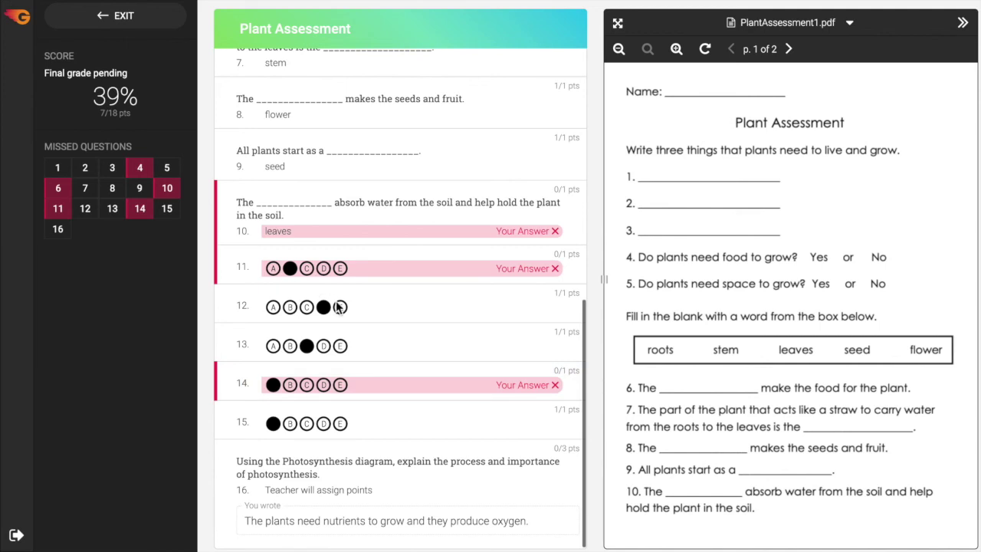
click(126, 22)
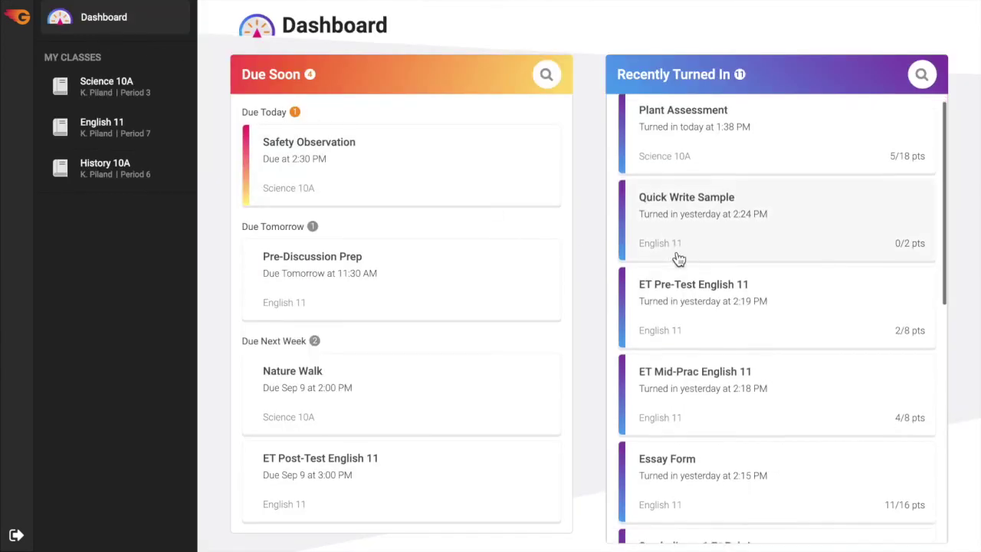
Look through the Recently Turned In list and open the turned-in assignments and performance chart of English 11
scroll(679, 259, down, 5)
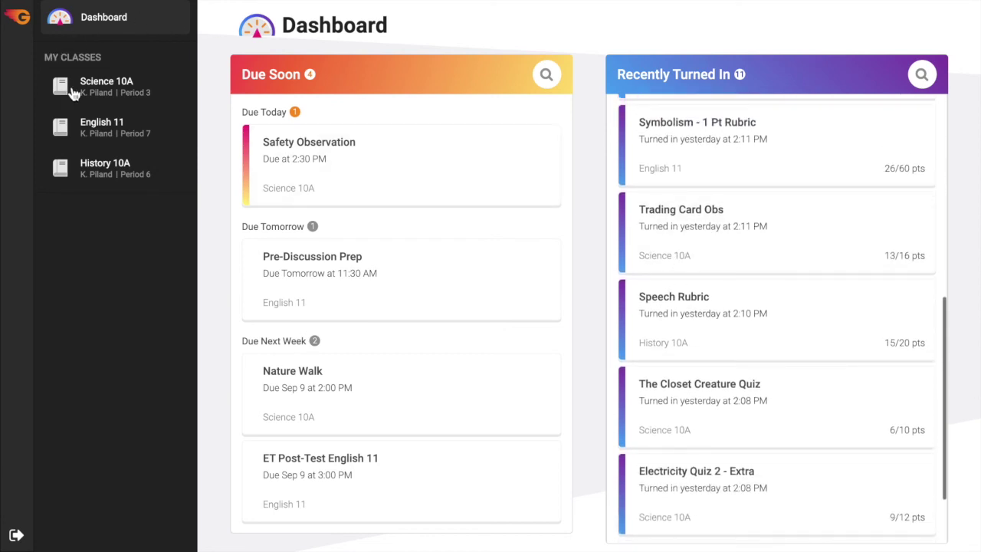
click(98, 132)
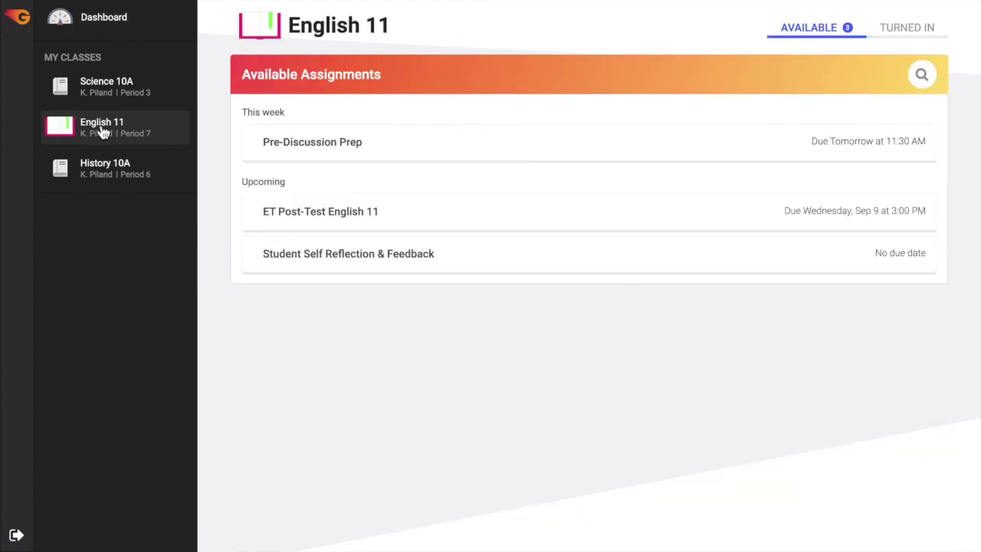
click(903, 32)
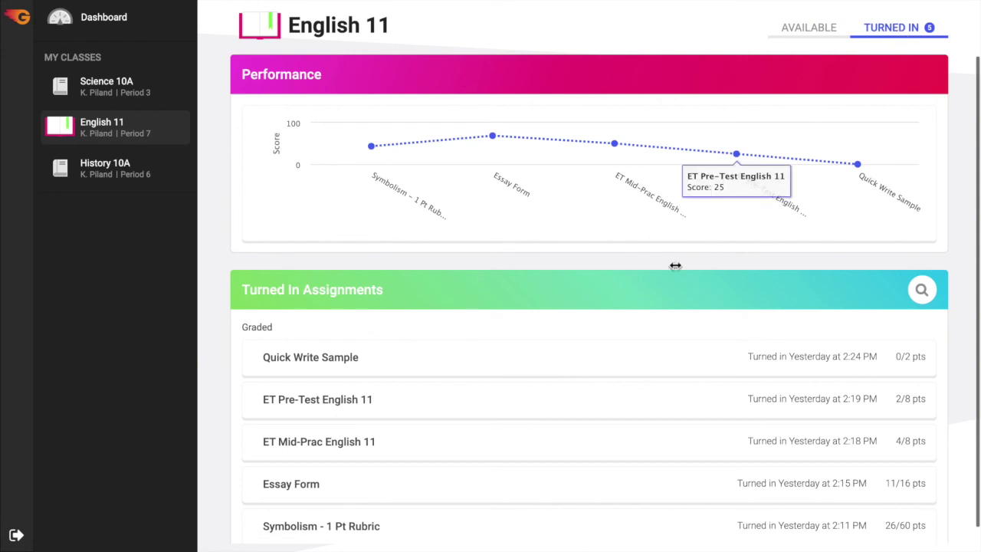
Open Symbolism - 1 Pt Rubric, review the teacher feedback on questions 1 and 4, and return to the Dashboard
click(603, 535)
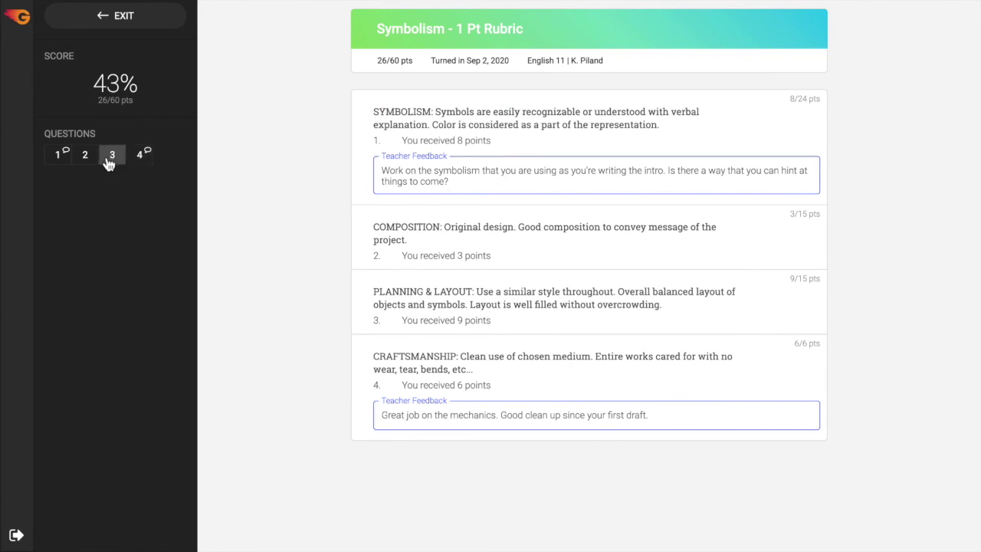
click(63, 157)
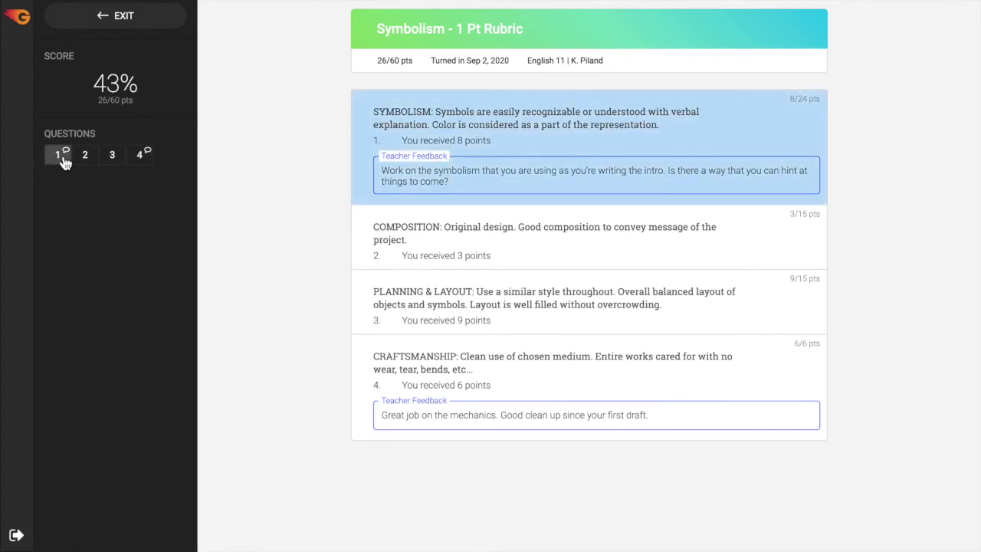
click(151, 159)
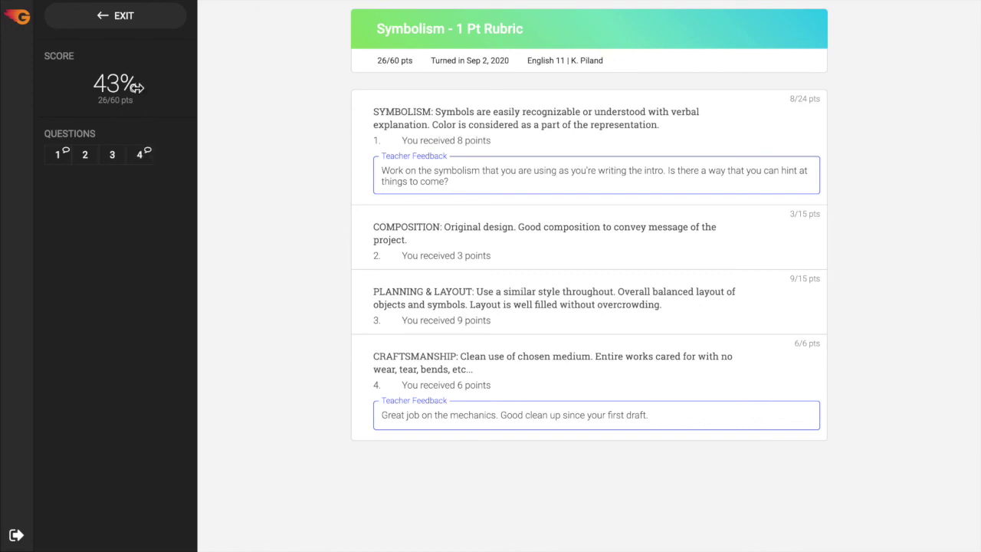
click(111, 31)
click(109, 28)
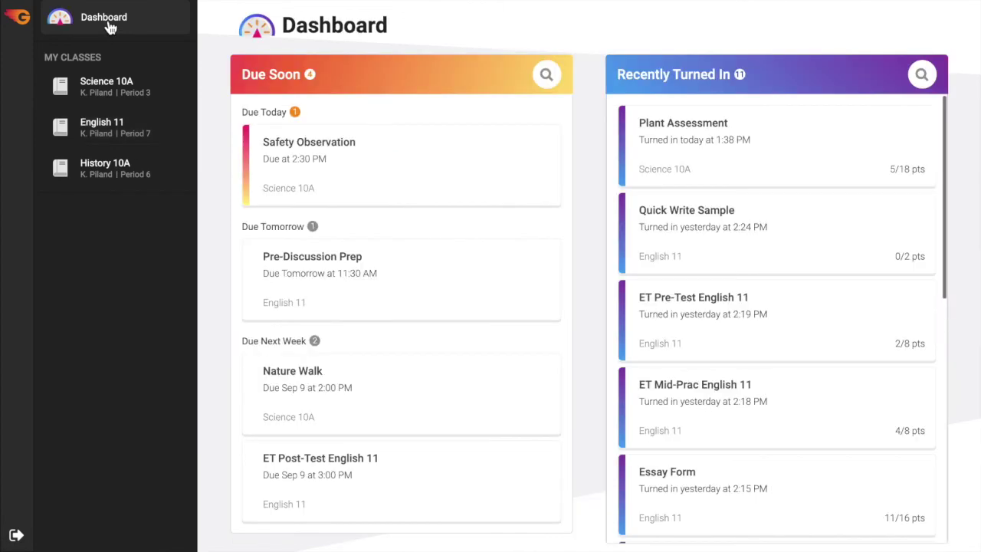